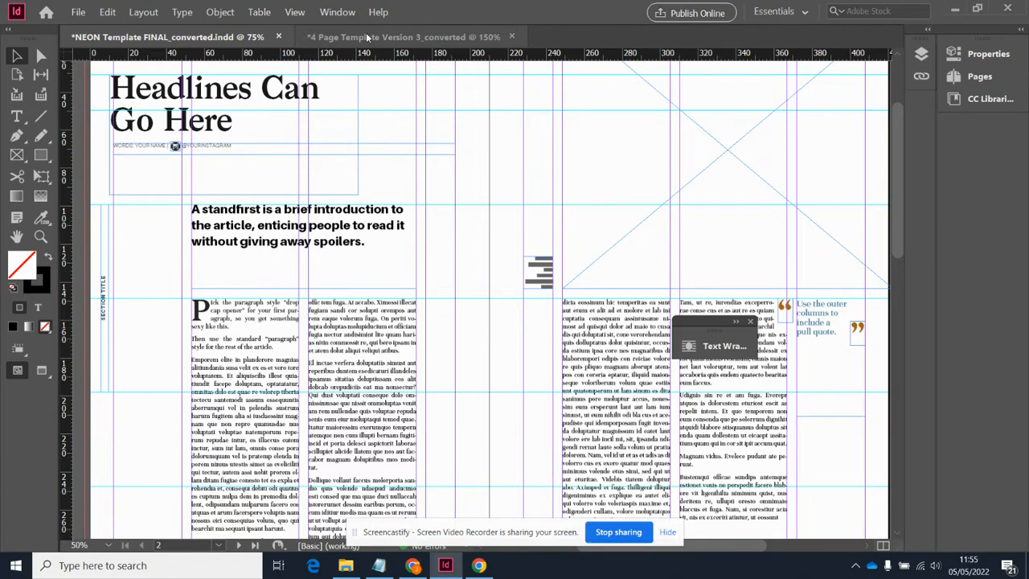
Step: Switch to the 4 Page Template Version 3 document and review its spreads, moving the floating Text Wrap panel clear of the pages
click(367, 38)
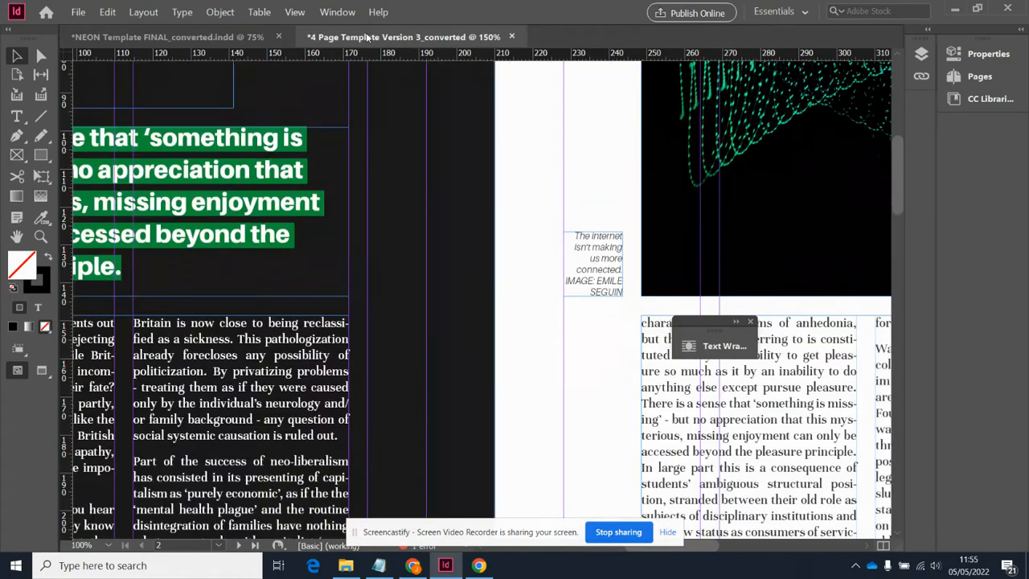
scroll(633, 221, down, 4)
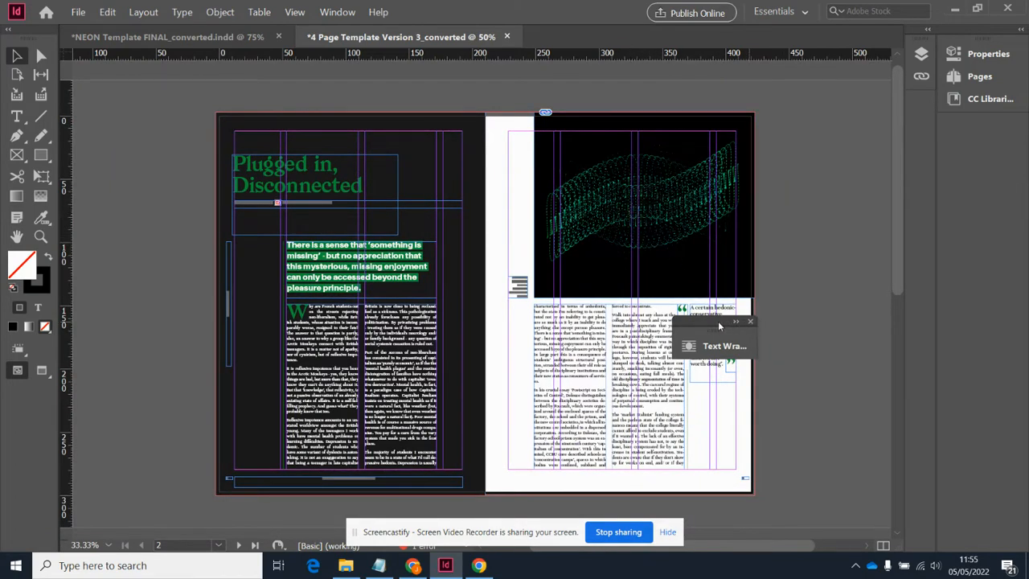
drag(721, 325, 861, 178)
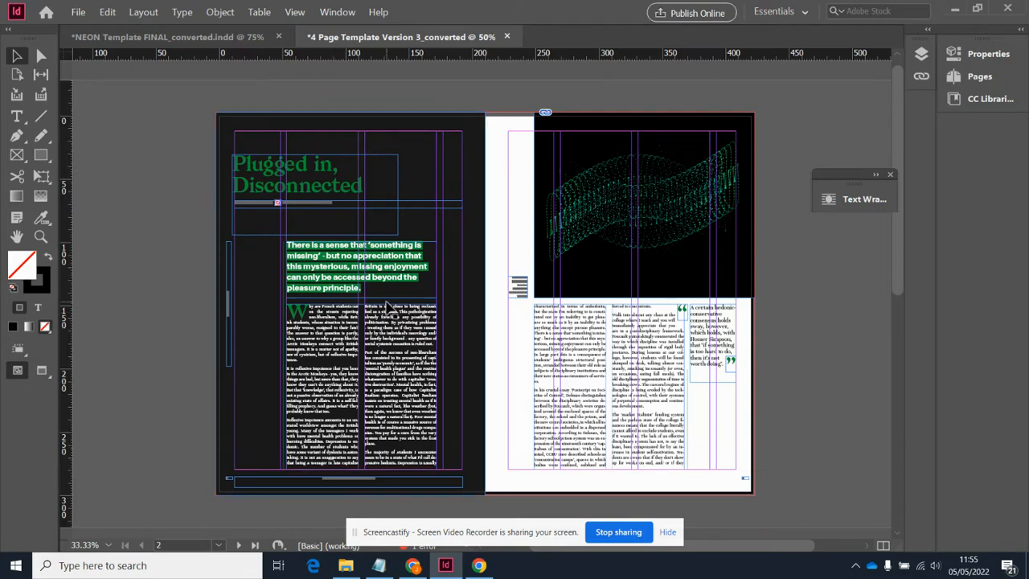
scroll(388, 310, down, 10)
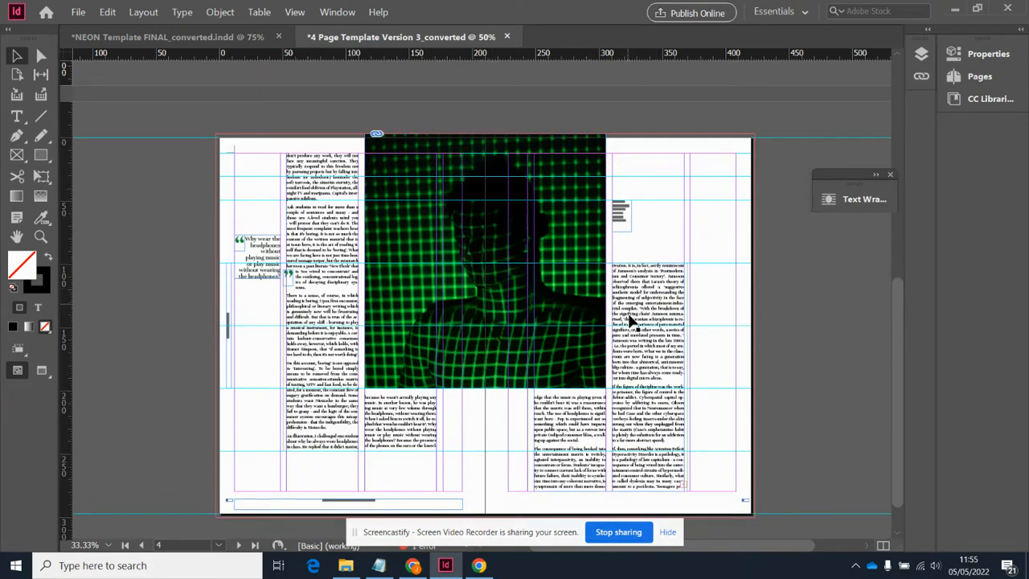
scroll(635, 326, up, 10)
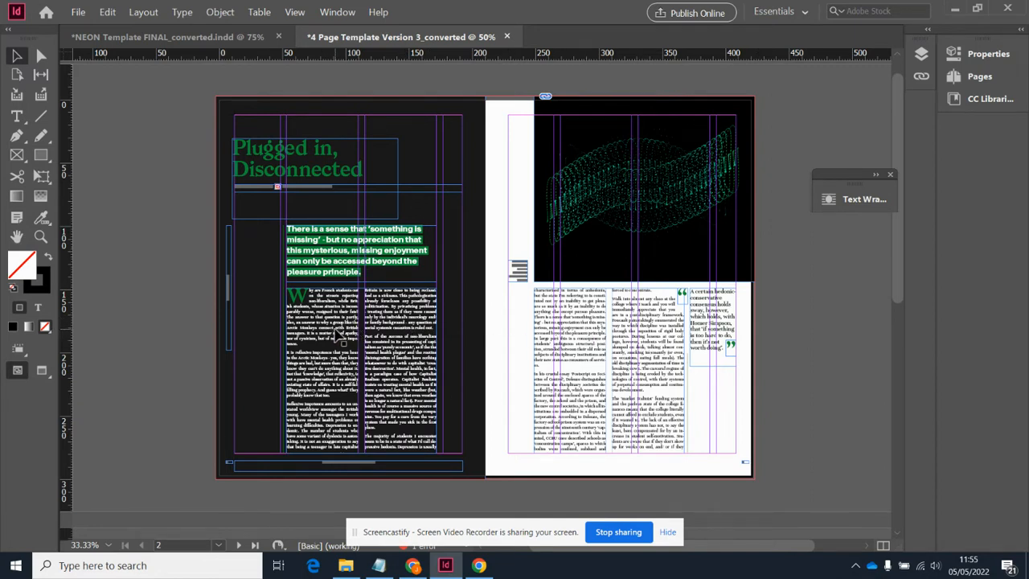
scroll(531, 233, down, 5)
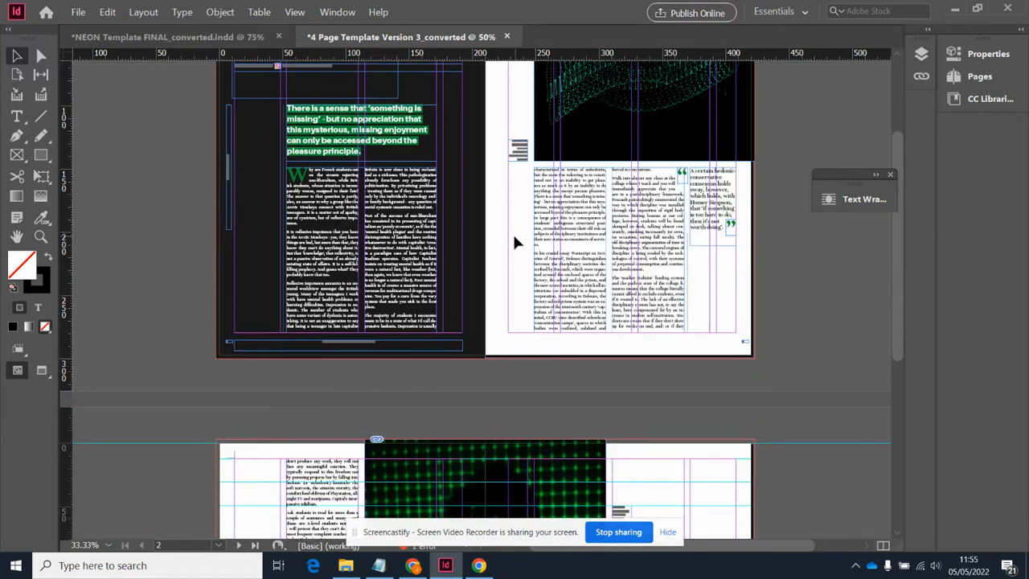
scroll(526, 265, up, 3)
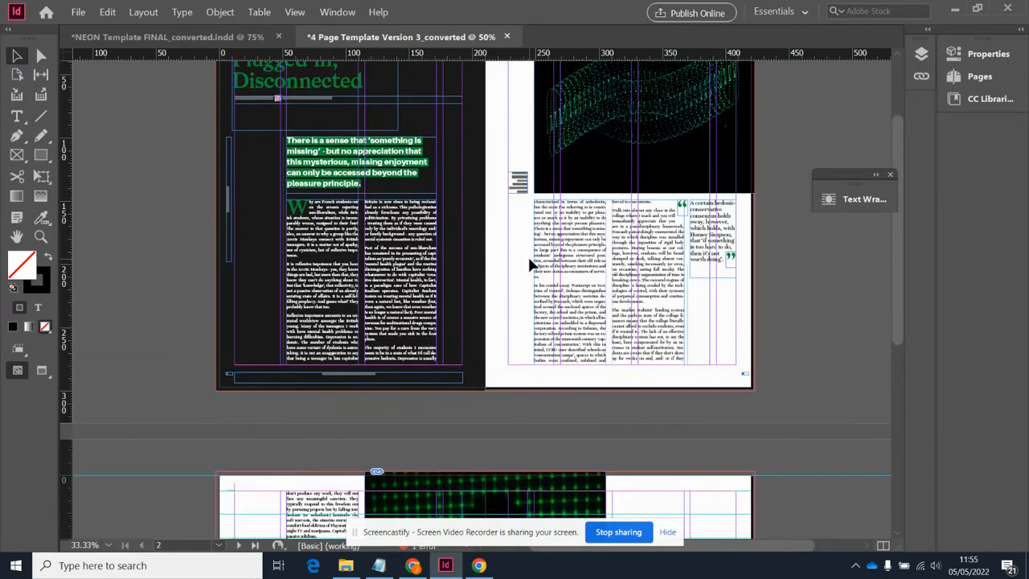
scroll(529, 259, up, 2)
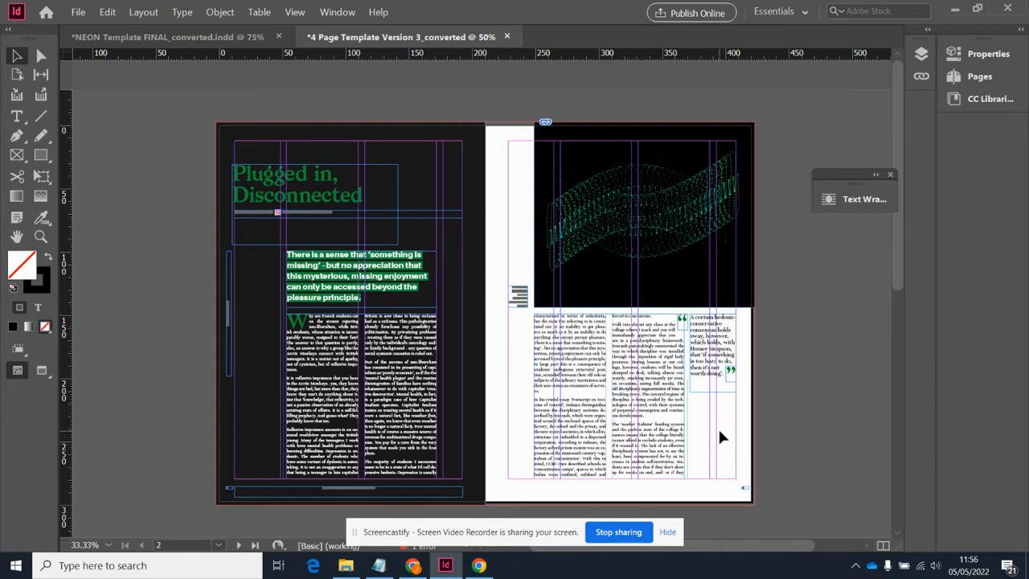
Step: View both finished article spreads in full-screen Presentation mode and return to the editing view
key(shift+w)
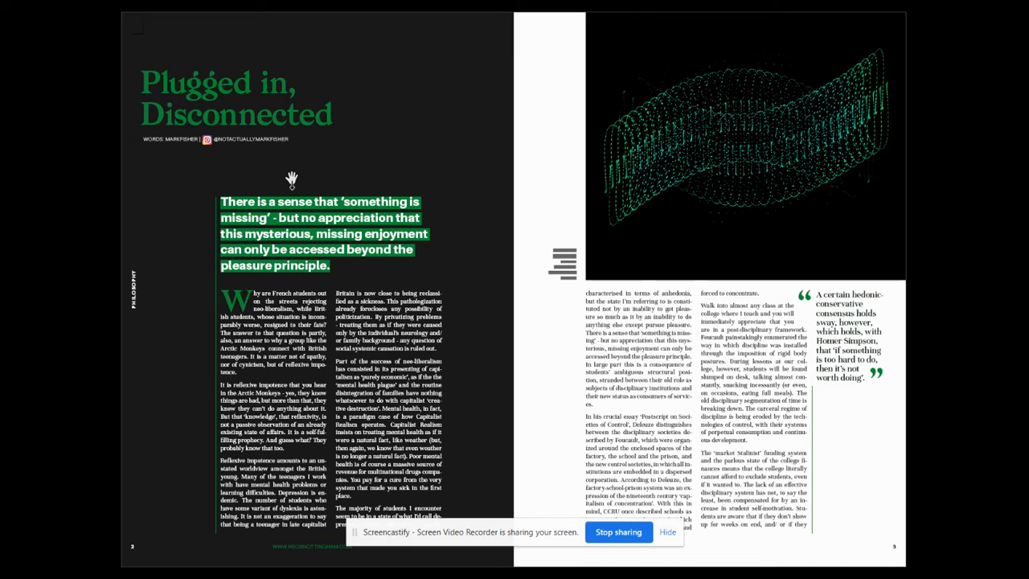
key(Right)
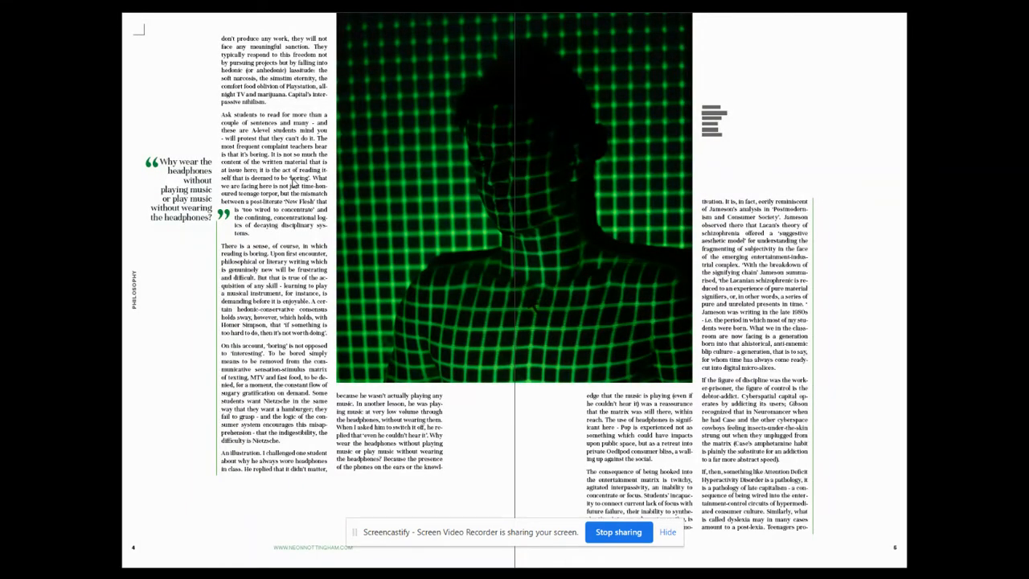
key(Left)
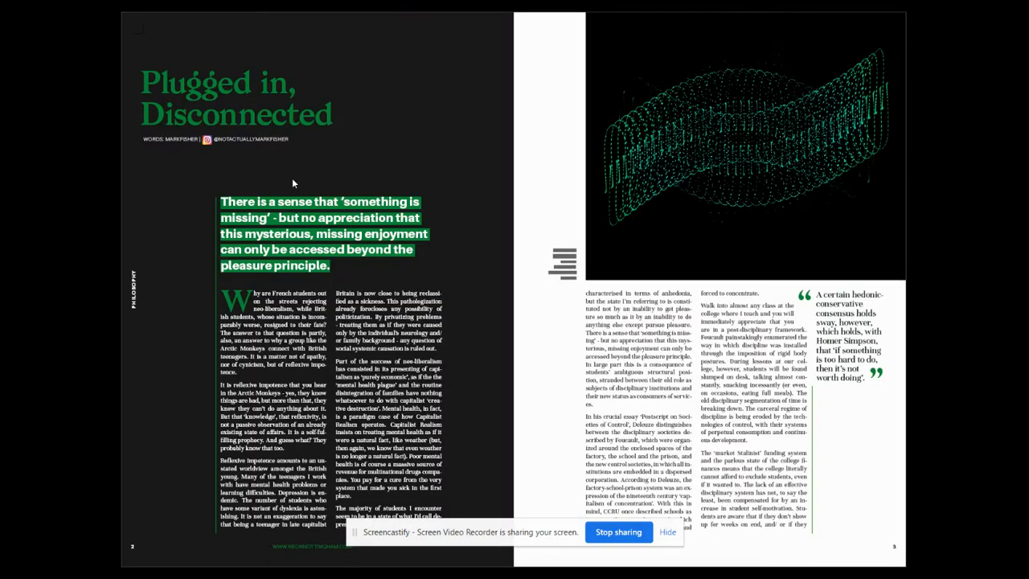
key(Escape)
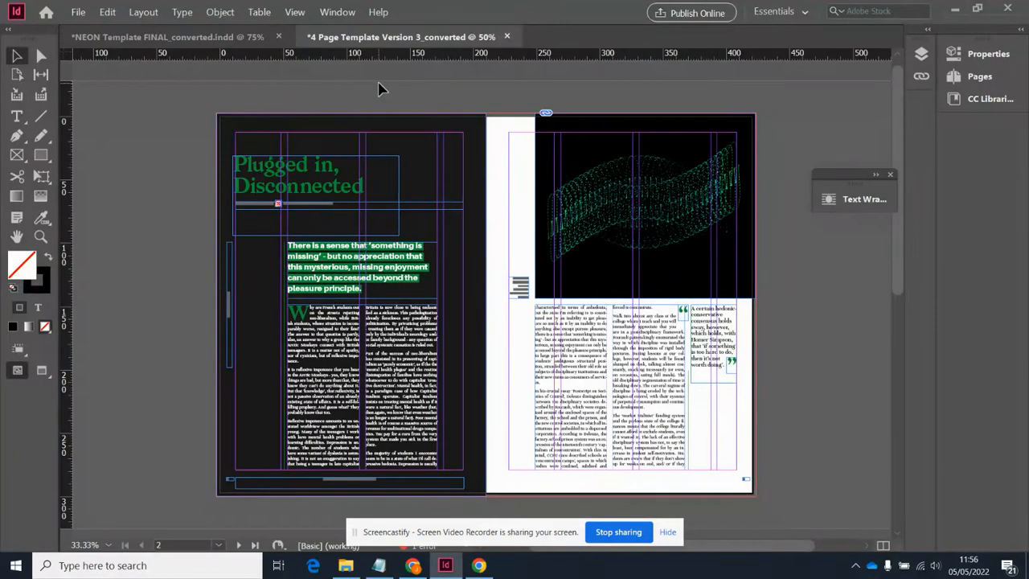
Step: Switch back to the NEON Template FINAL document and fit its whole opening spread in view
click(235, 42)
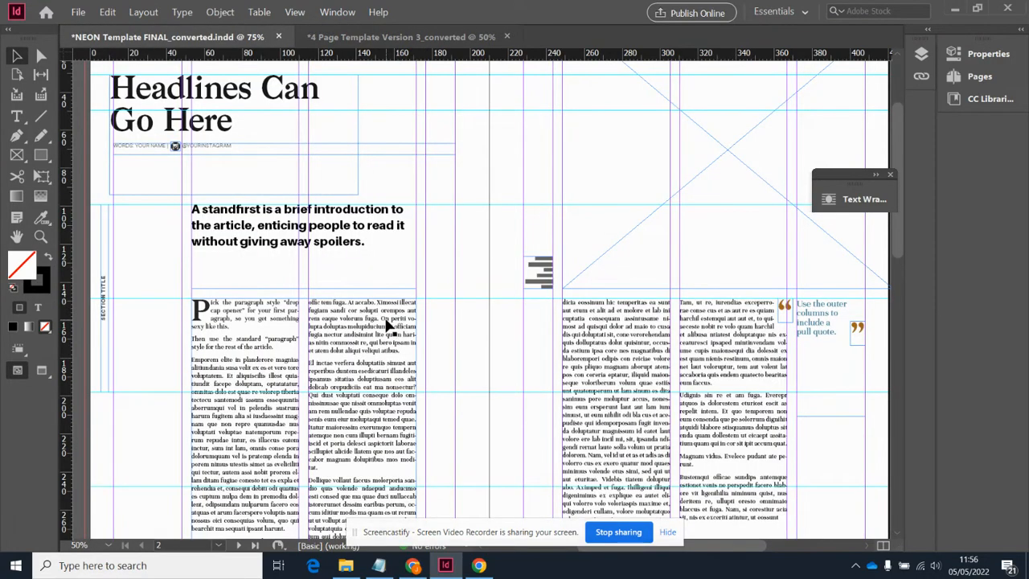
key(ctrl+minus)
key(ctrl+minus)
key(ctrl+minus)
key(ctrl+alt+0)
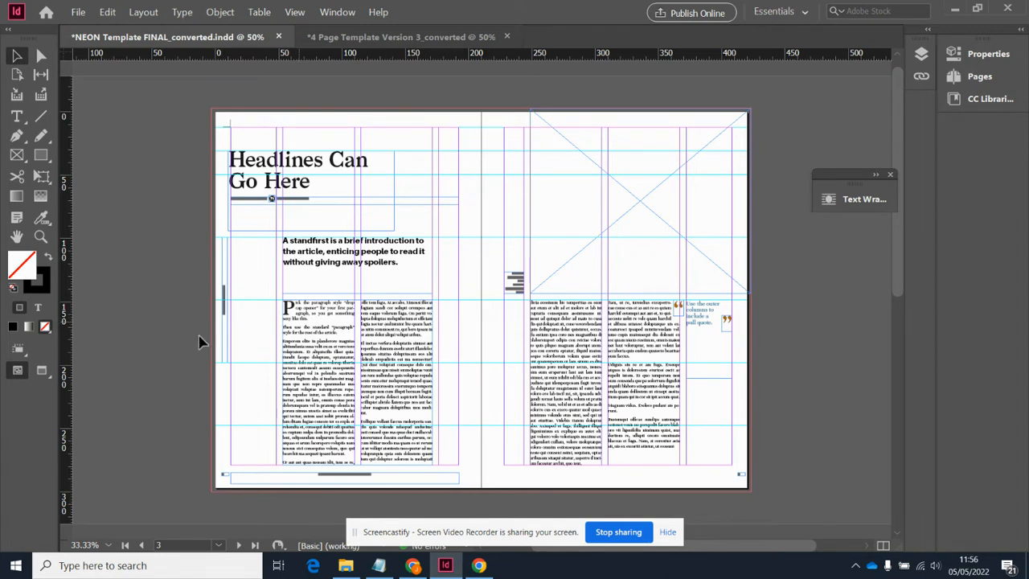
Step: Compare the template spread in Preview and Normal screen modes, ending in Normal mode with guides and frames shown
click(42, 371)
click(18, 371)
click(32, 371)
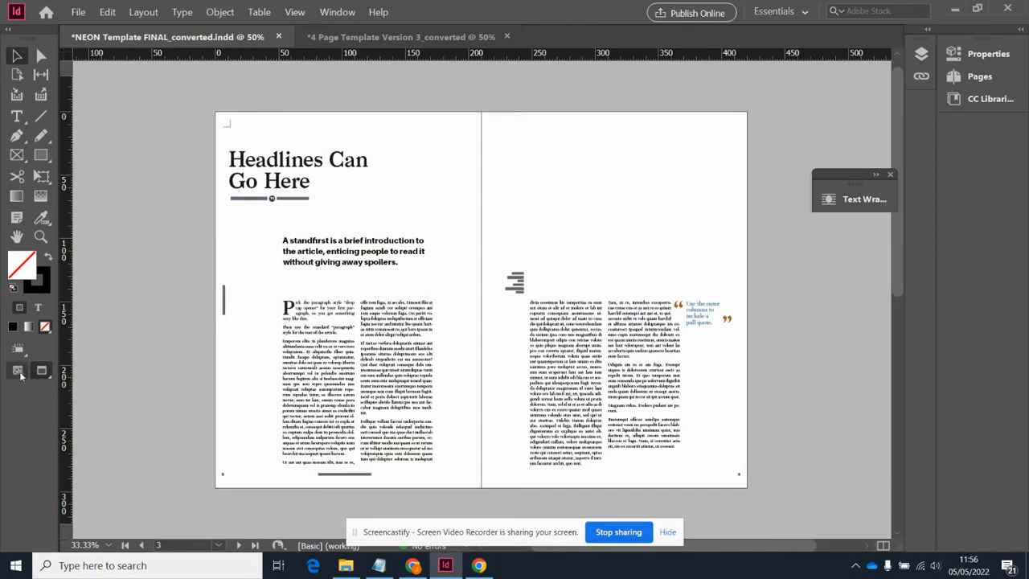
key(w)
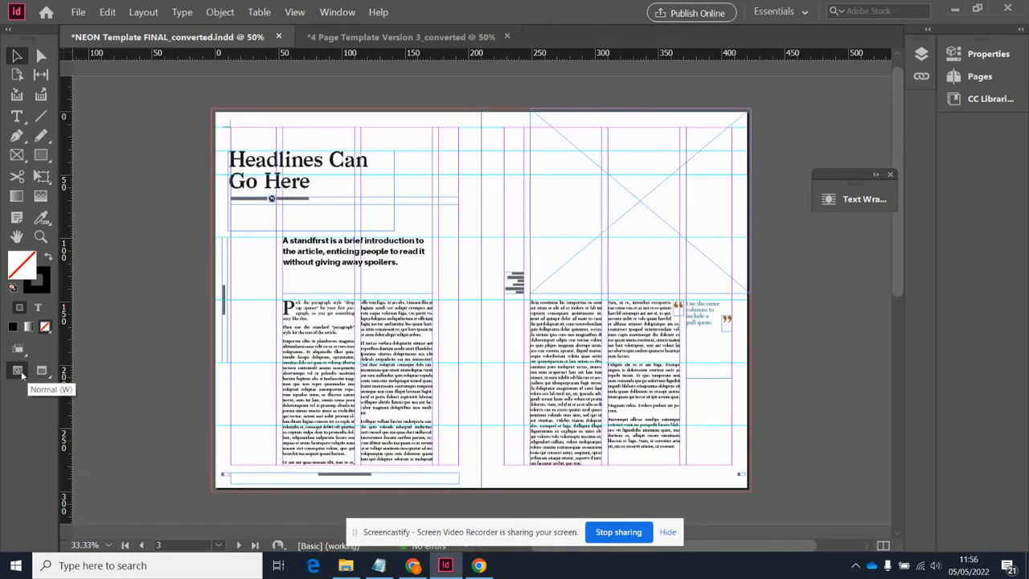
click(37, 371)
key(w)
click(37, 371)
key(w)
click(41, 370)
key(w)
click(40, 371)
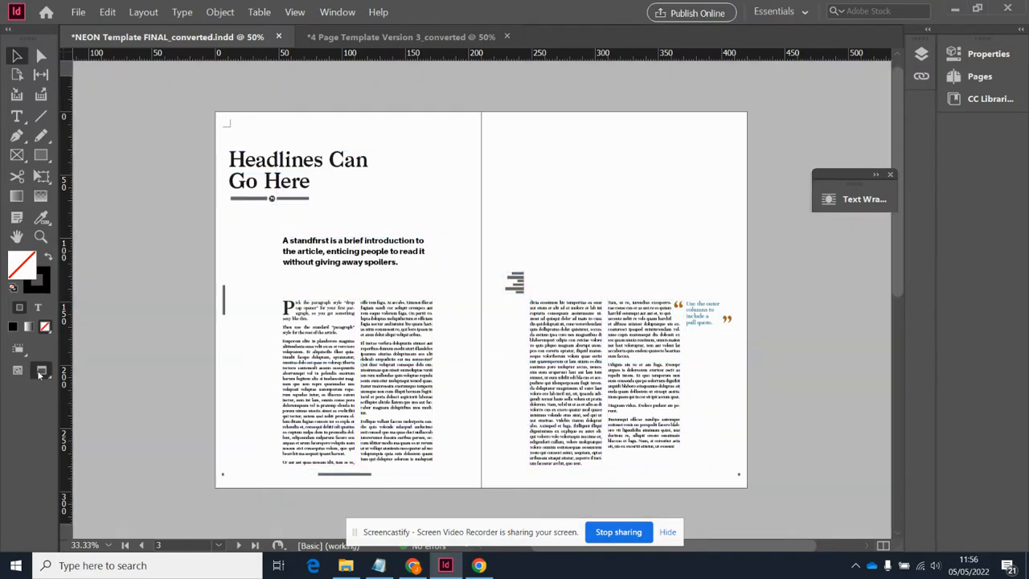
key(w)
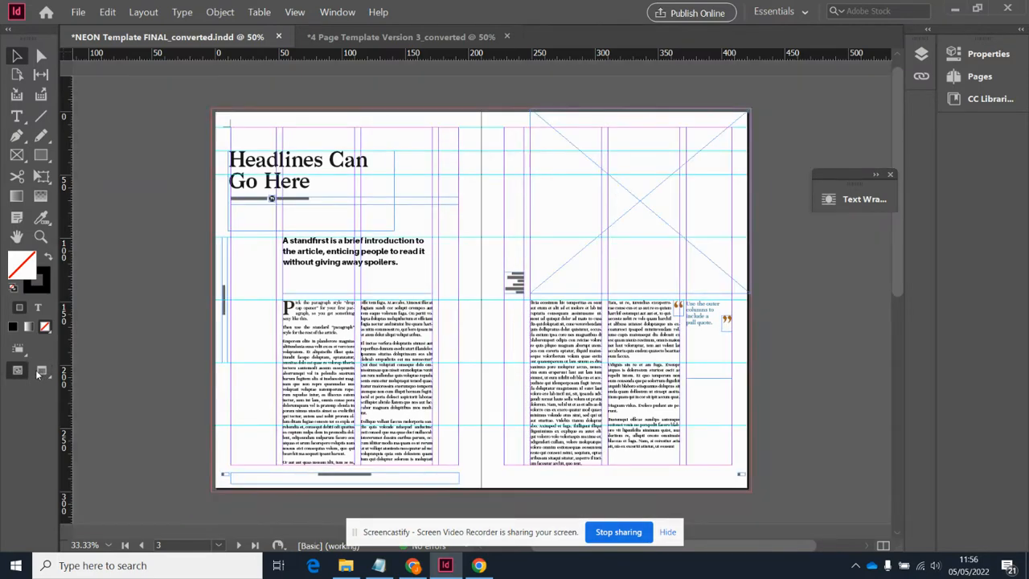
key(w)
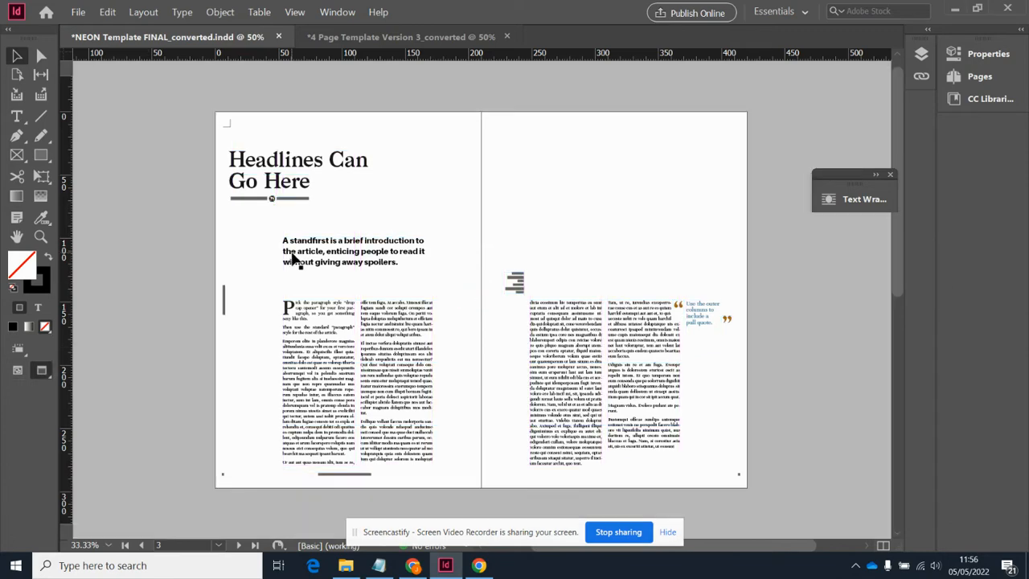
key(w)
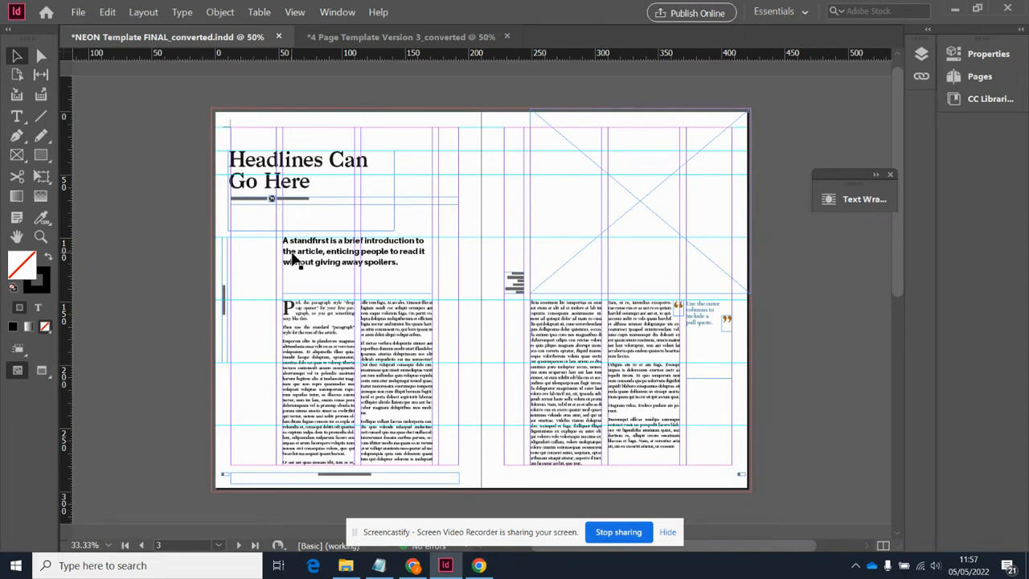
Step: Move the empty image frame with the Selection tool down to the lower half of the right-hand page
click(640, 202)
click(352, 329)
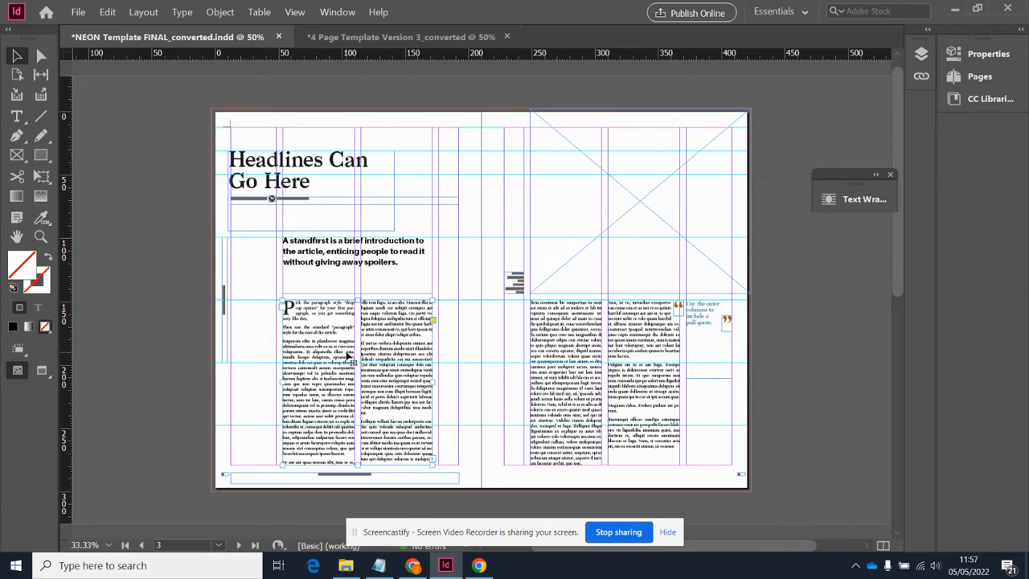
click(641, 193)
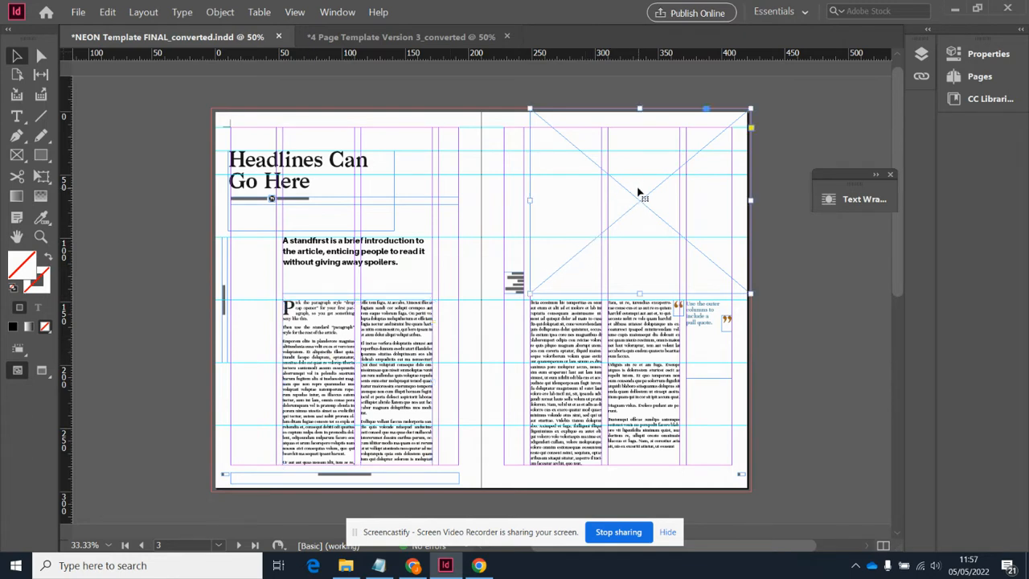
mouse_move(641, 193)
mouse_down()
mouse_move(635, 402)
mouse_move(624, 225)
mouse_move(642, 194)
mouse_up()
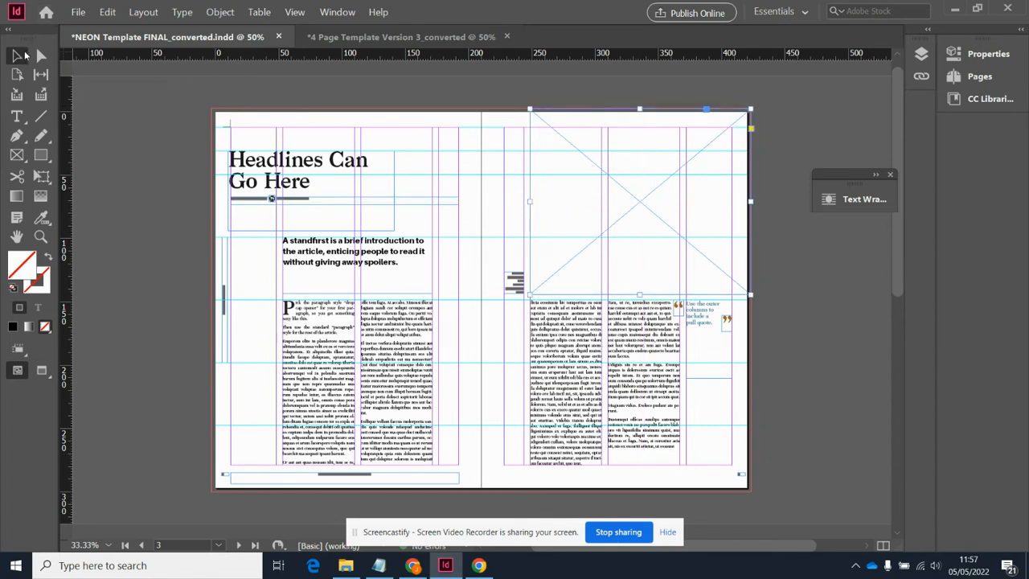
click(17, 56)
drag(627, 195, 632, 390)
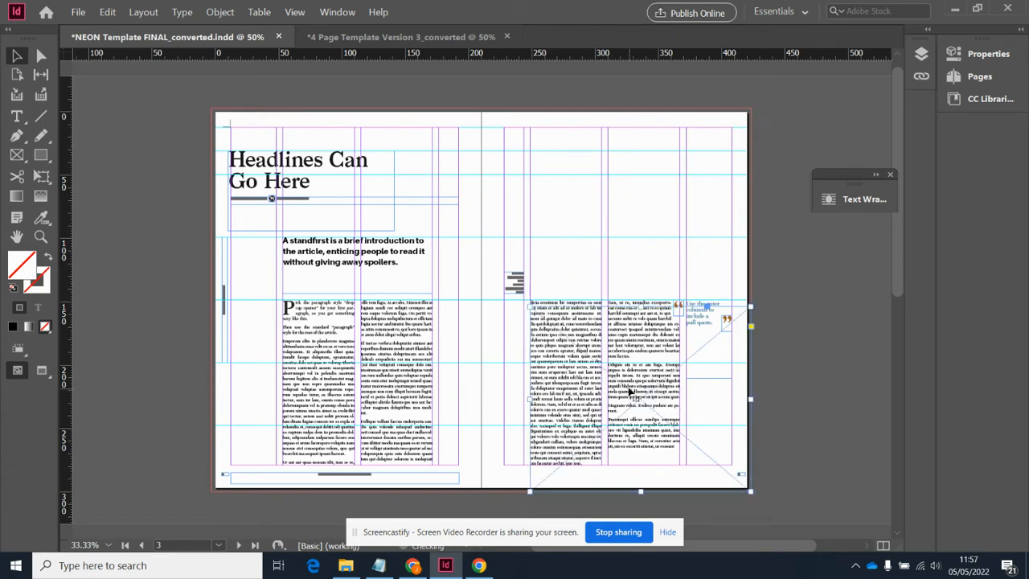
Step: Move the right-hand page's two-column body text frame up to the top margin, aligned with the column guides
click(622, 304)
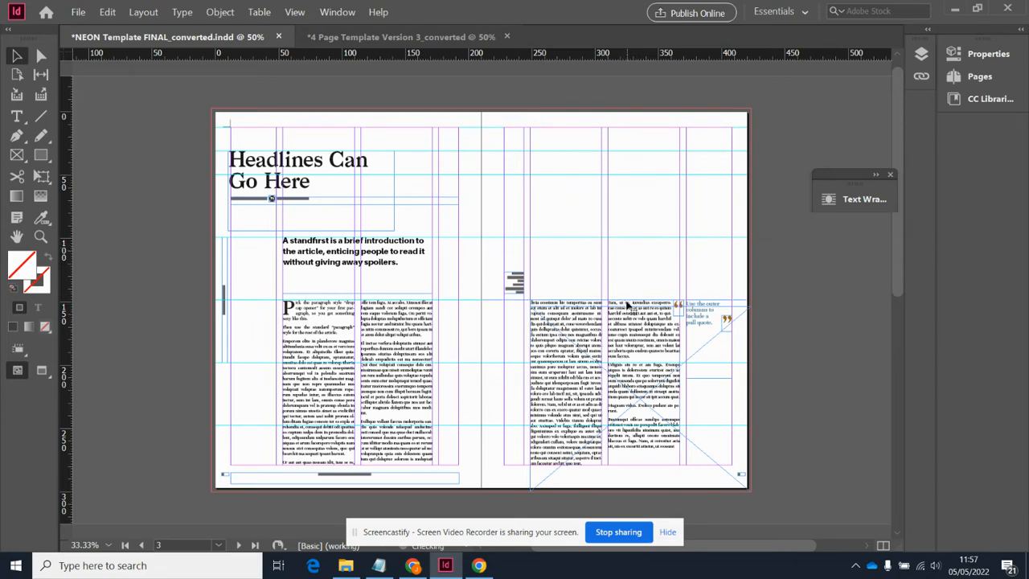
scroll(628, 306, up, 2)
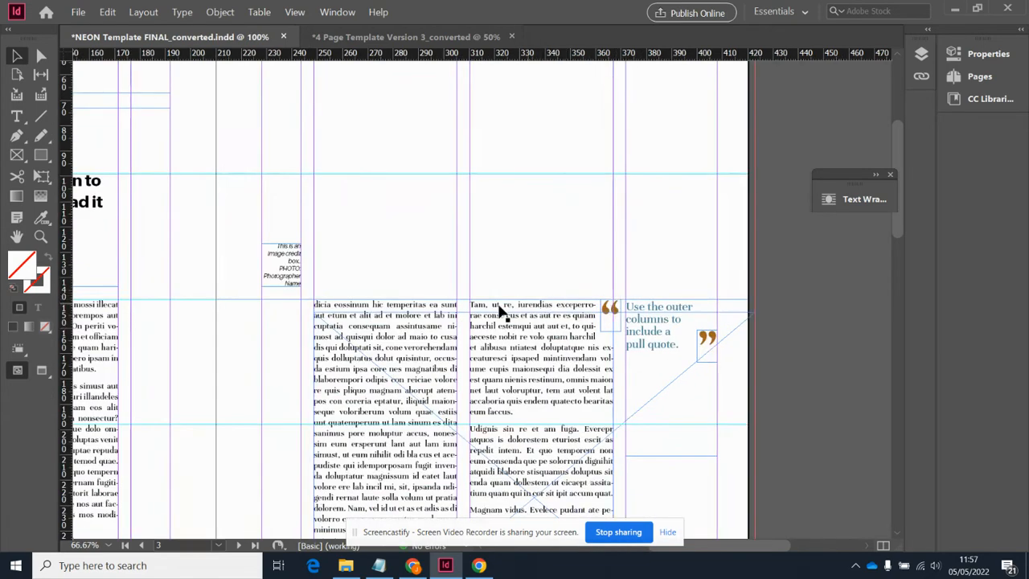
drag(497, 308, 368, 169)
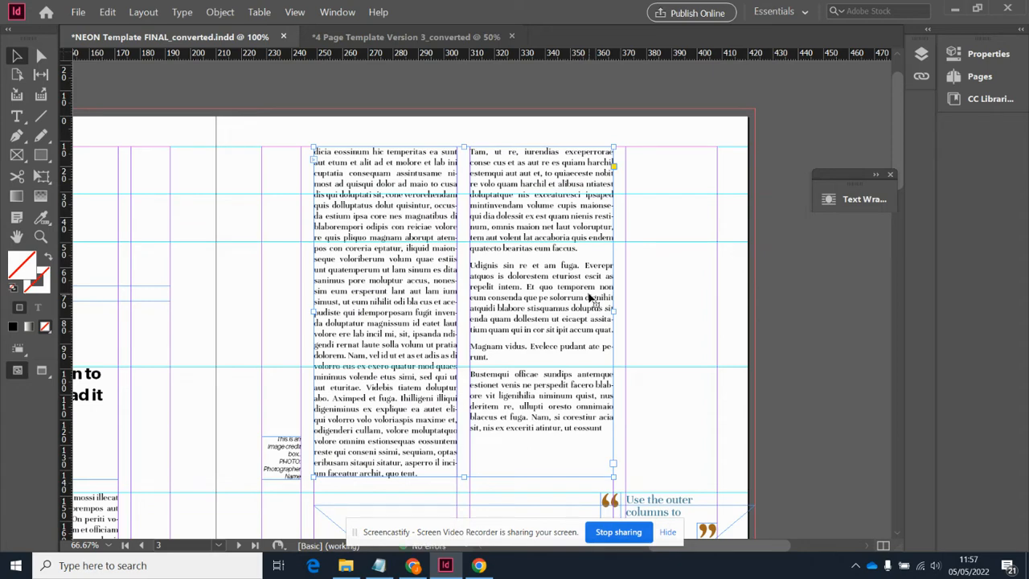
key(ctrl+minus)
key(ctrl+minus)
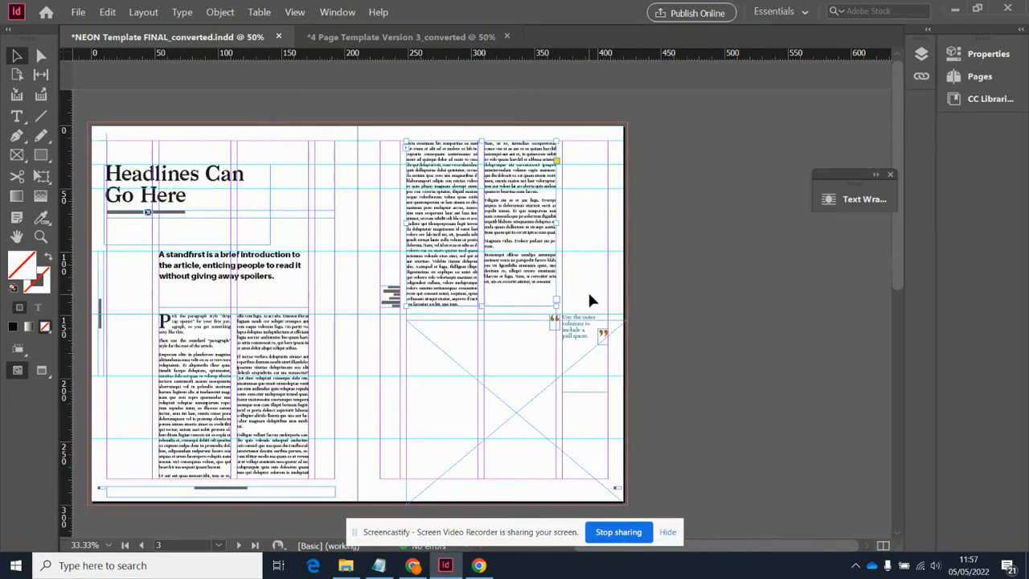
Step: Move the pull quote to the top of the outer column and align the image frame with the right-hand page's lower bleed edges
click(584, 319)
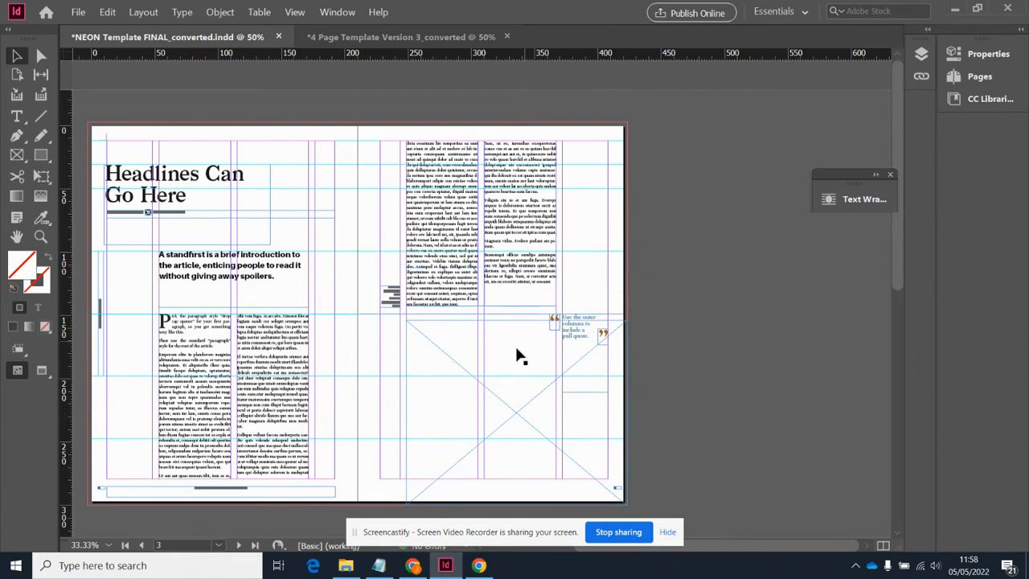
drag(519, 356, 528, 450)
click(579, 325)
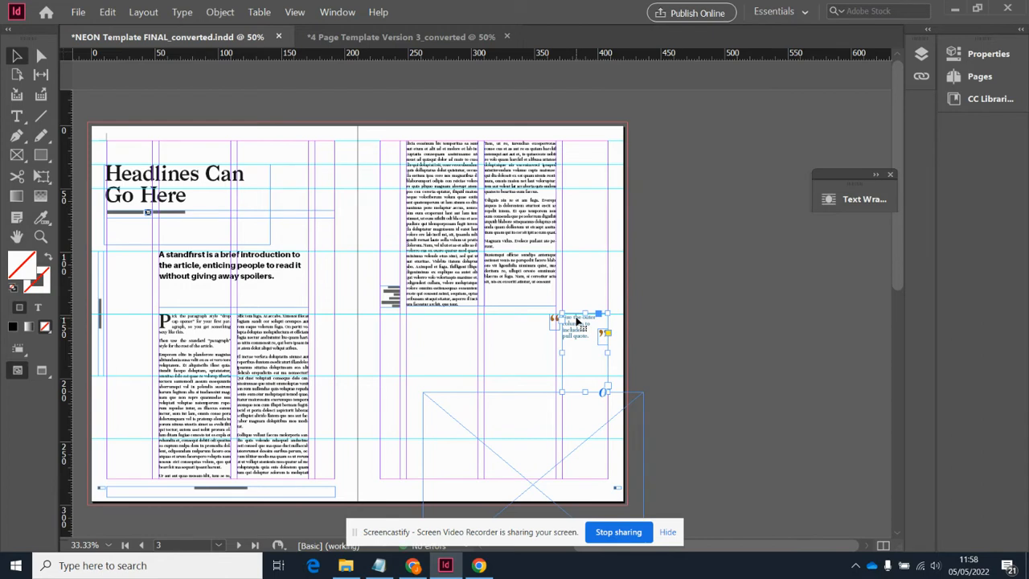
drag(604, 343, 587, 152)
drag(520, 421, 501, 359)
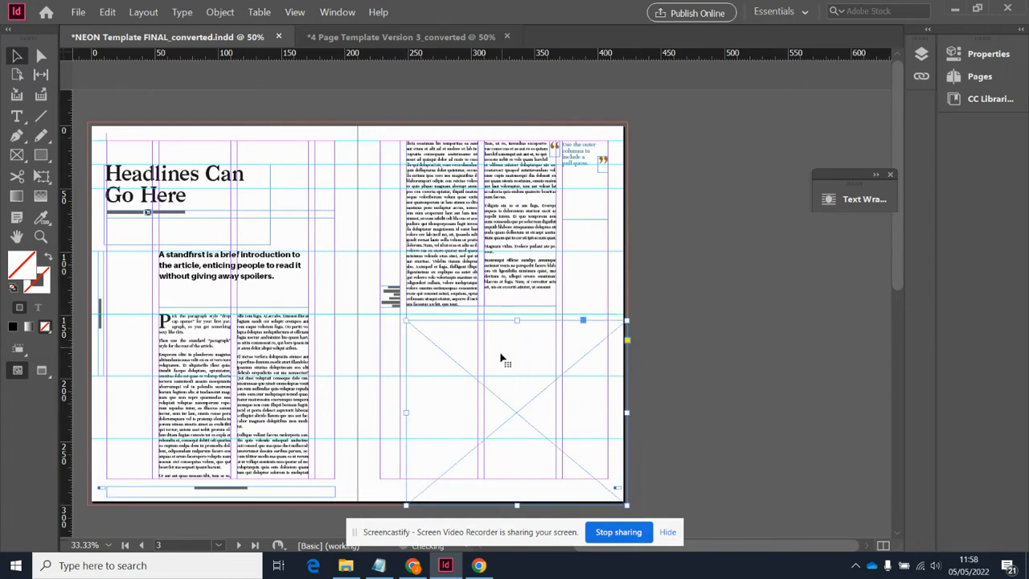
mouse_move(540, 410)
mouse_down()
mouse_move(522, 404)
mouse_move(535, 405)
mouse_move(528, 390)
mouse_move(540, 413)
mouse_up()
Step: Replace the placeholder headline on the left-hand page with "Forest: The Hope and The Heartbreak"
scroll(402, 328, down, 2)
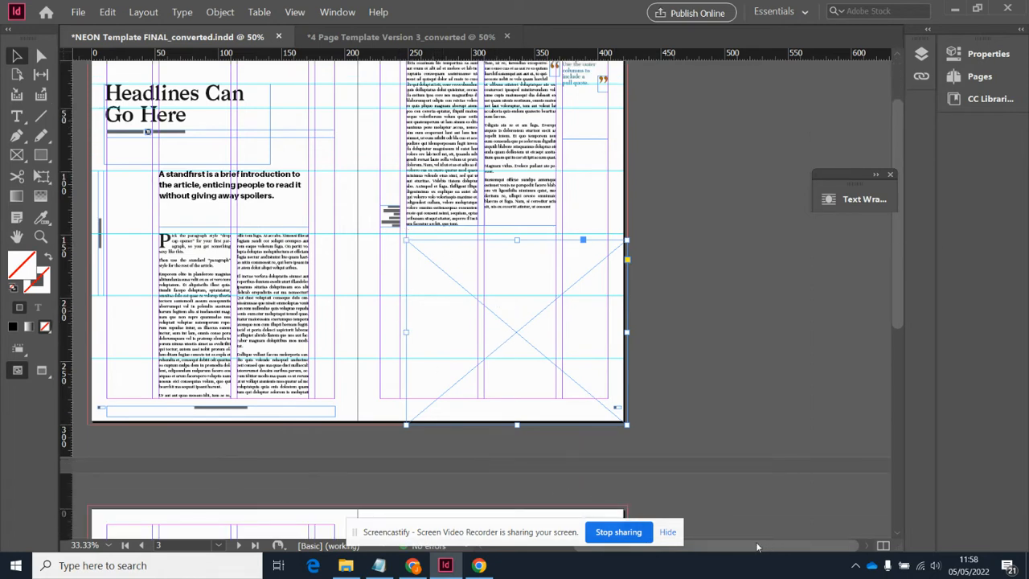
scroll(483, 434, left, 2)
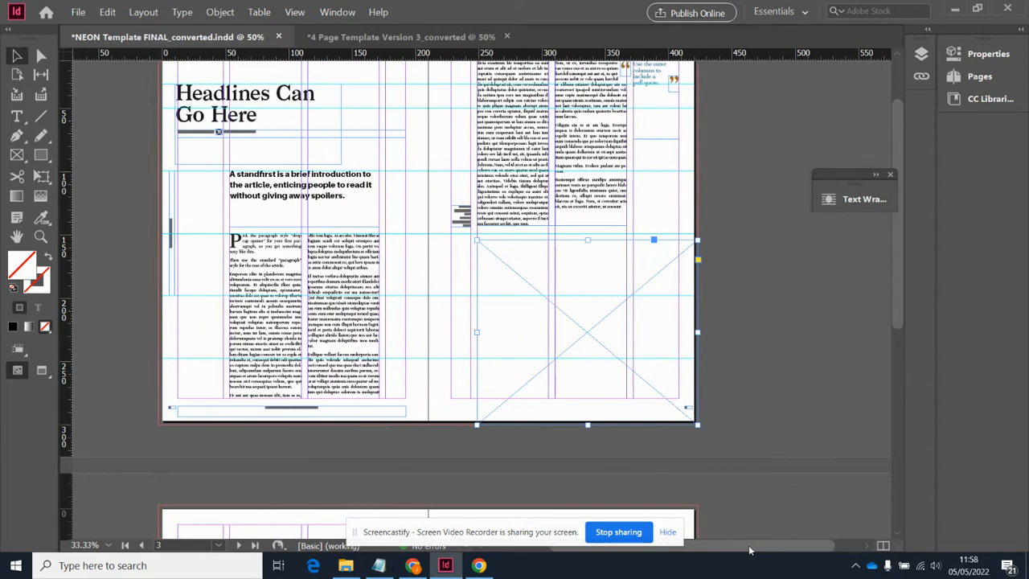
scroll(186, 313, up, 2)
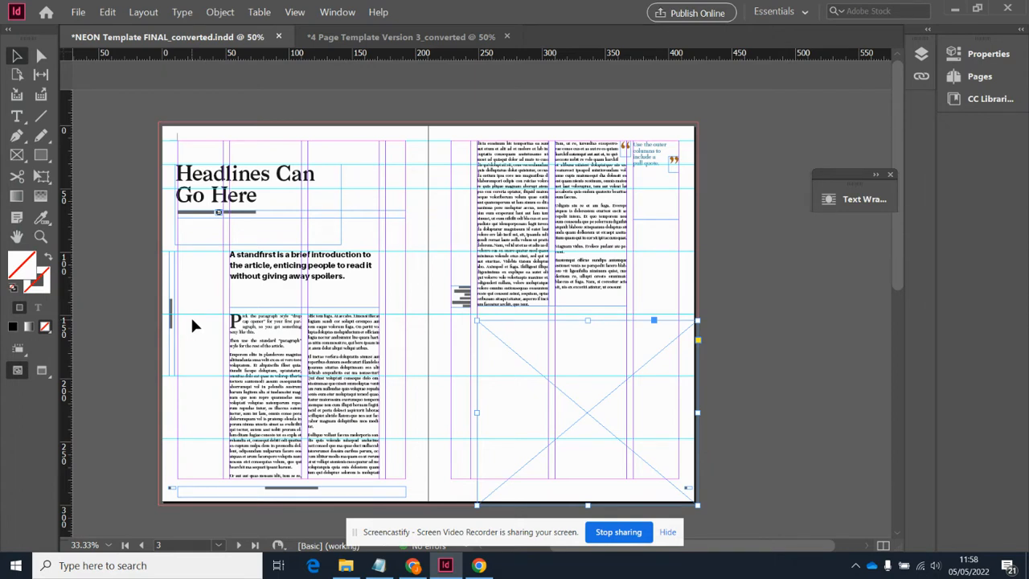
click(233, 199)
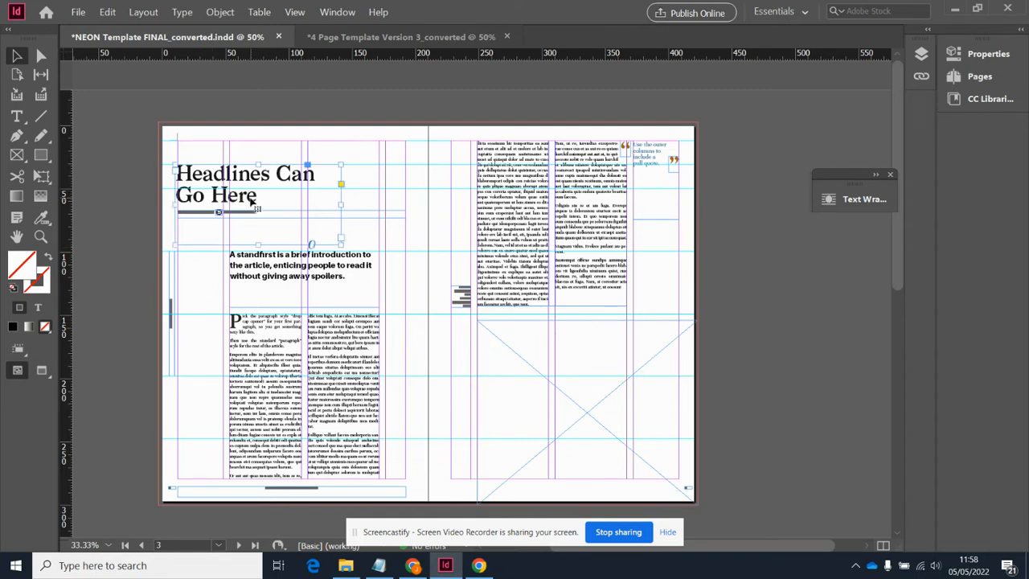
key(ctrl+1)
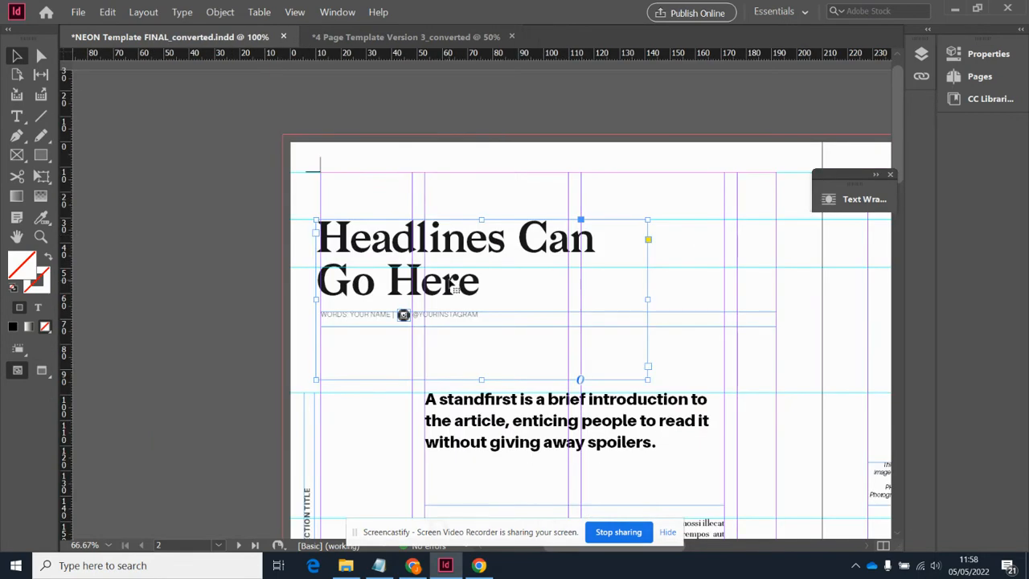
key(t)
click(516, 286)
key(ctrl+a)
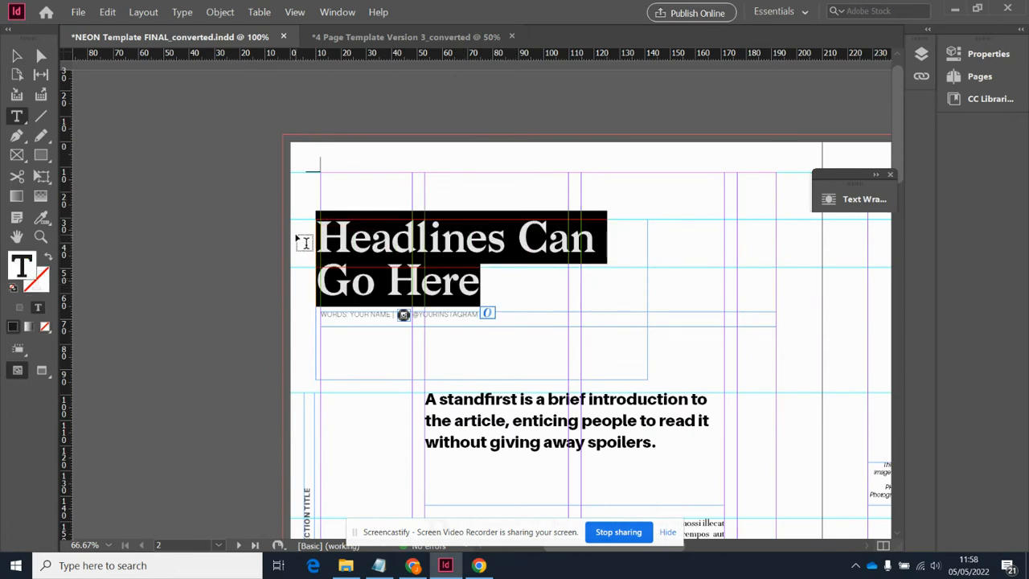
text(Forest: )
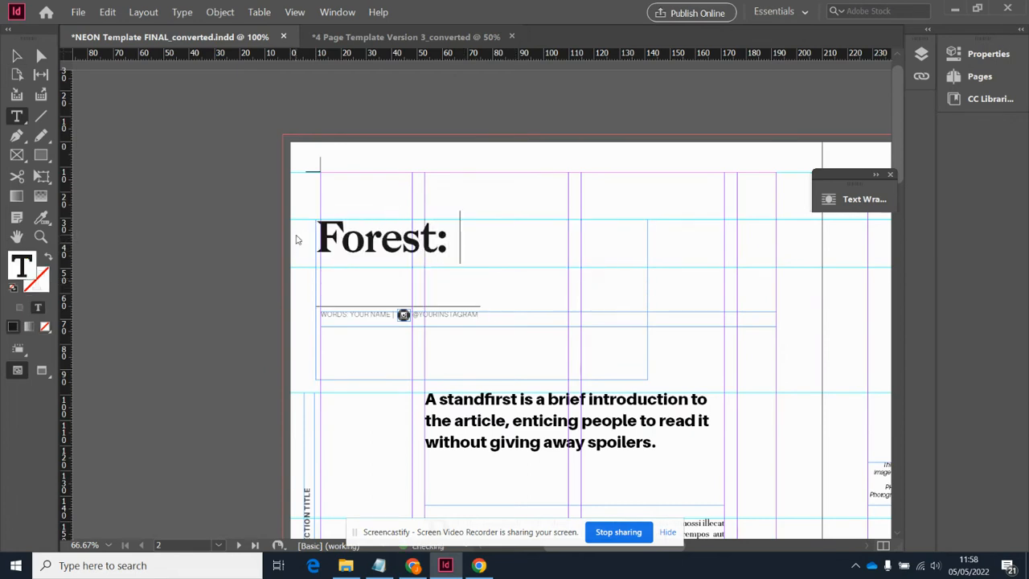
text(The)
key(BackSpace)
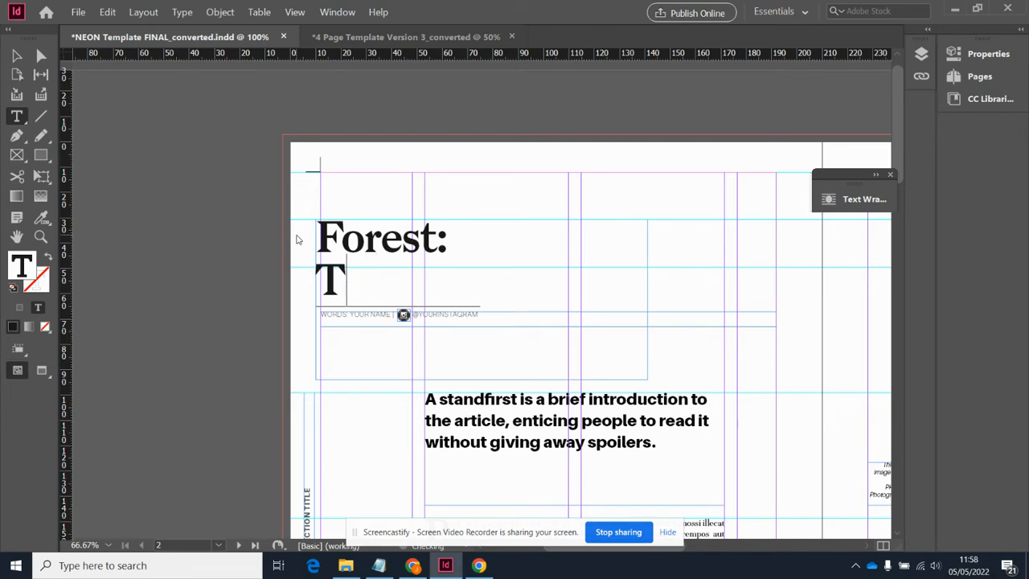
text(he Heart)
key(BackSpace)
key(BackSpace)
key(BackSpace)
key(BackSpace)
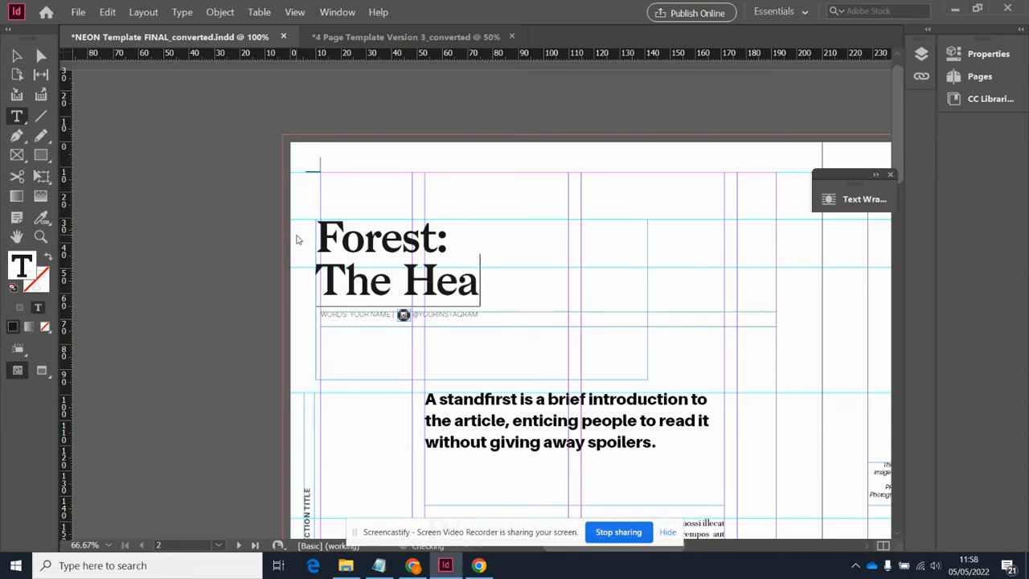
text(ope and The Hea)
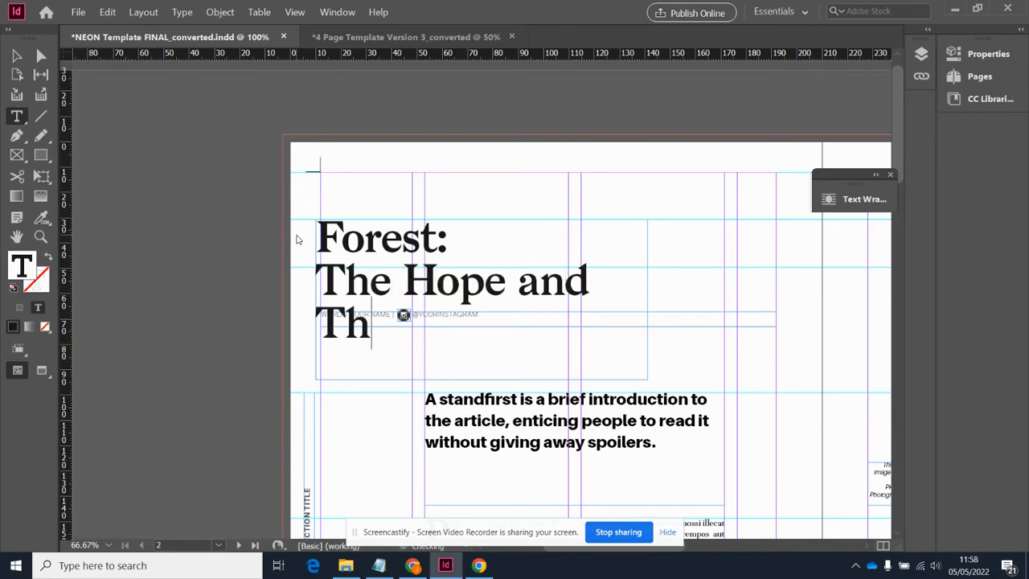
text(rtbreak)
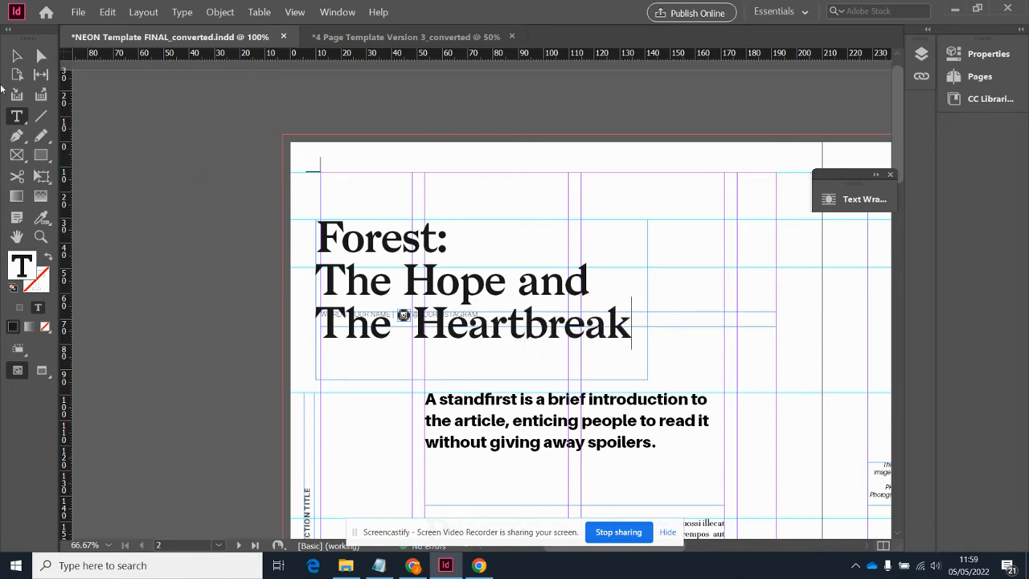
key(Escape)
Step: Move the headline frame aside and shift the byline and its Instagram icon down to just above the standfirst
scroll(483, 257, down, 4)
scroll(495, 234, up, 2)
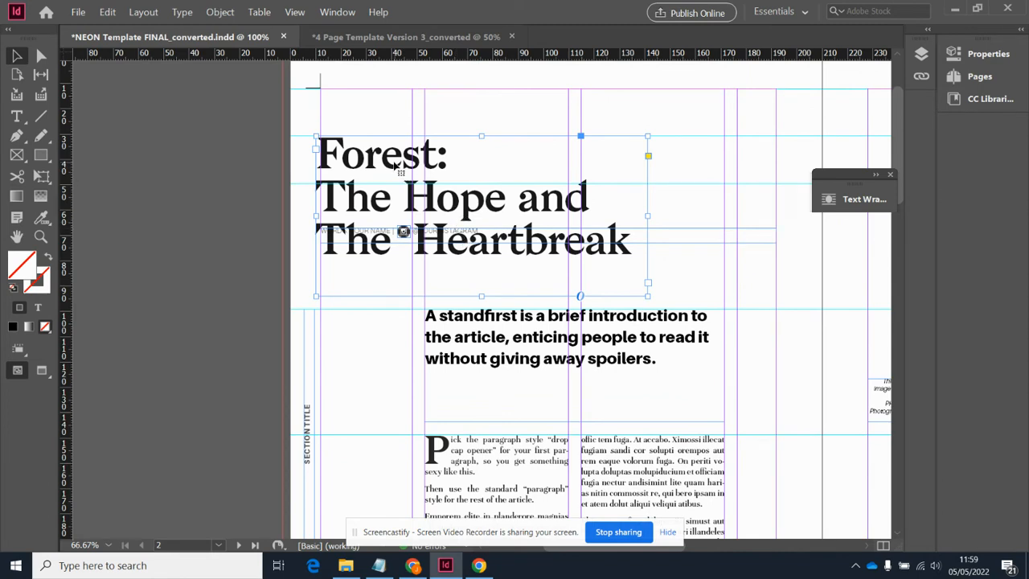
drag(393, 166, 682, 124)
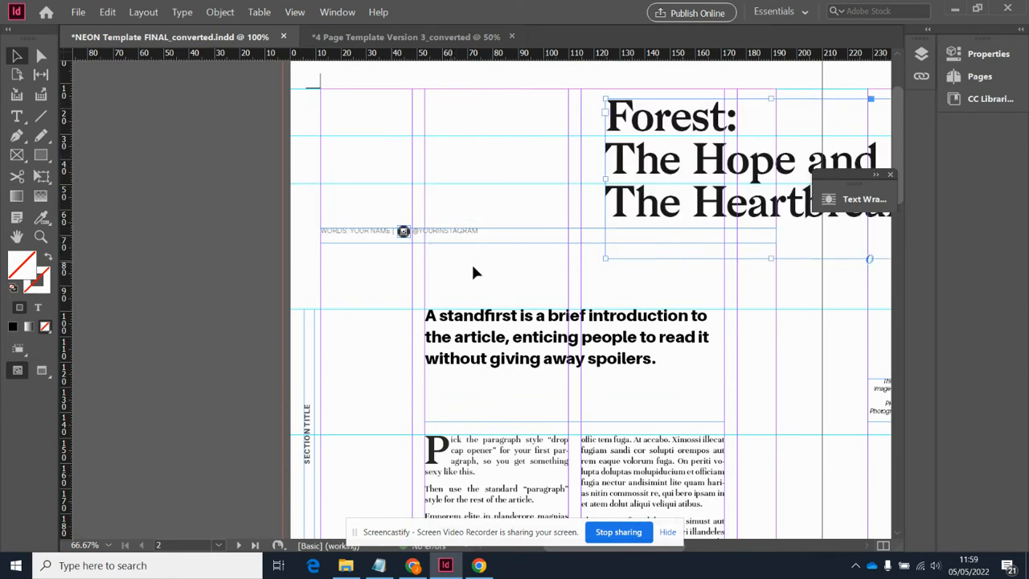
click(374, 234)
drag(373, 234, 374, 287)
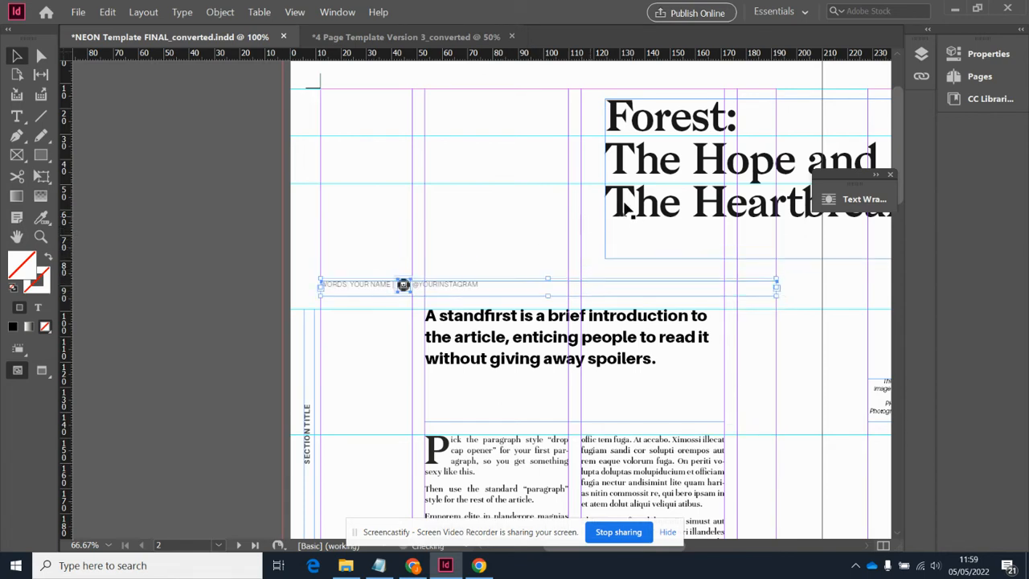
Step: Bring the headline frame back to the left-hand page's outer margin, aligned with the guides, and lower the byline text frame beneath it
drag(651, 183, 386, 187)
drag(366, 290, 366, 302)
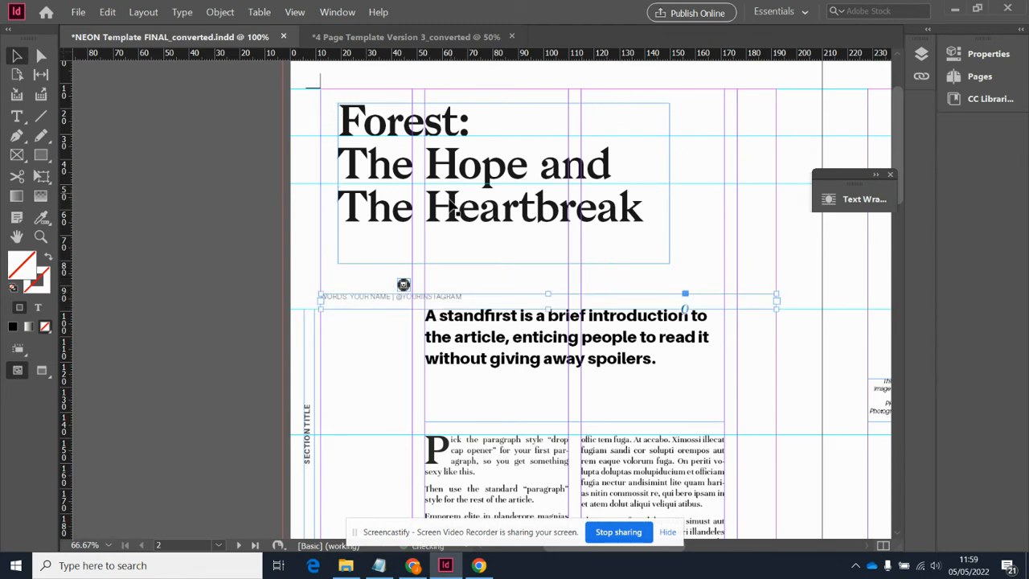
drag(440, 187, 422, 219)
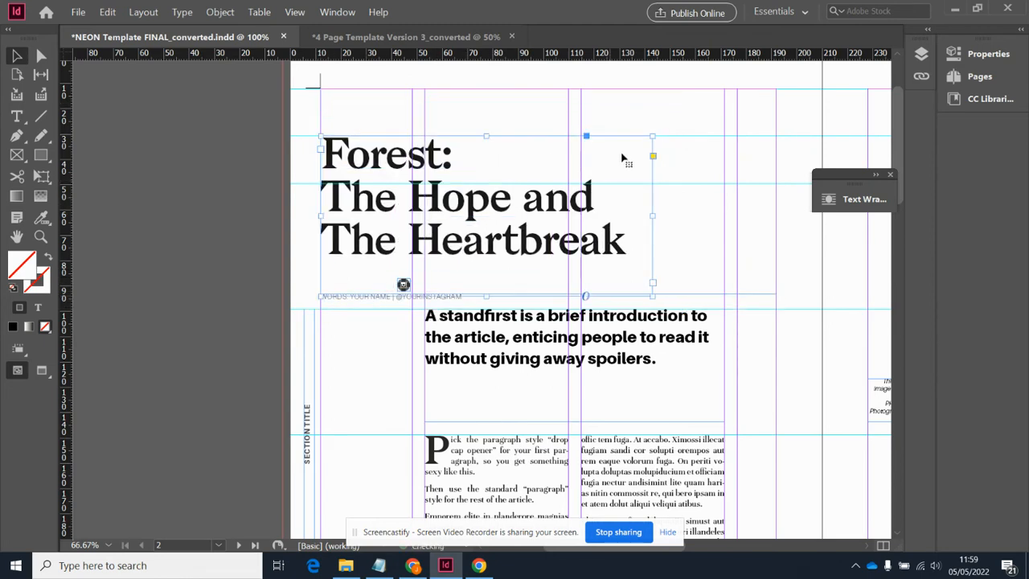
Step: Move the standfirst down to just above the body text and align the byline frame's top with the guide below the headline
scroll(635, 169, down, 3)
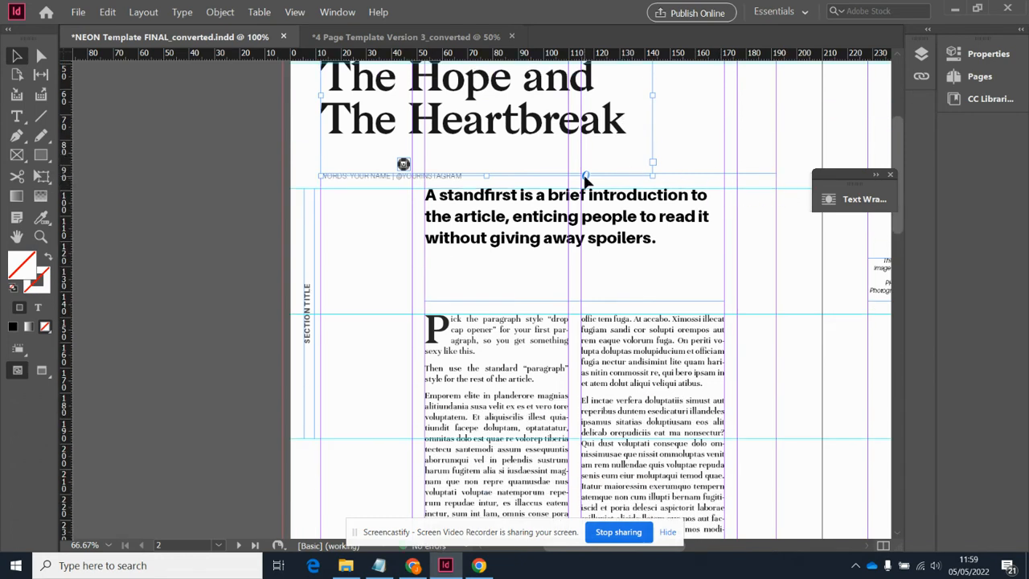
scroll(611, 185, up, 2)
click(426, 265)
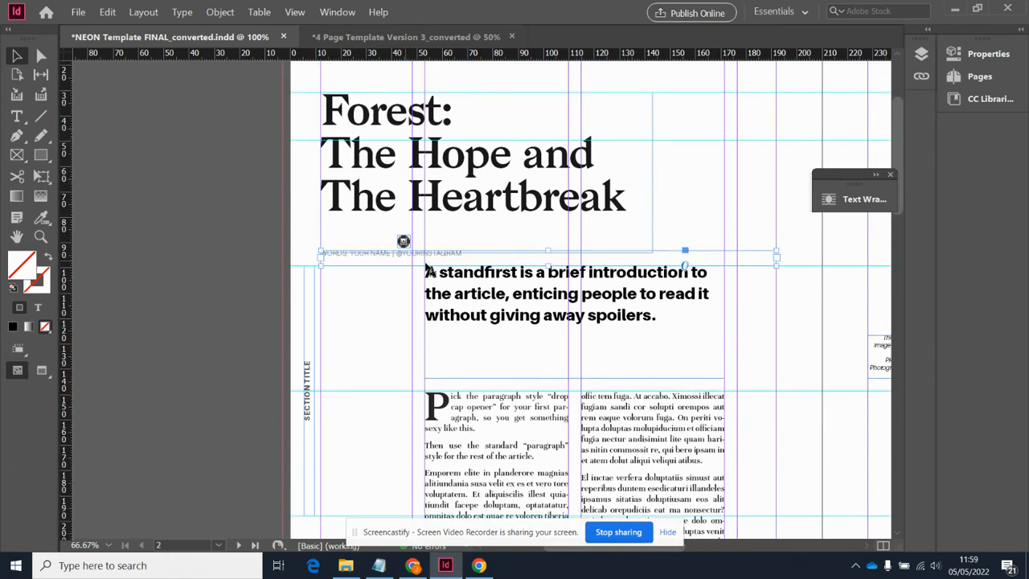
drag(583, 299, 587, 345)
click(681, 264)
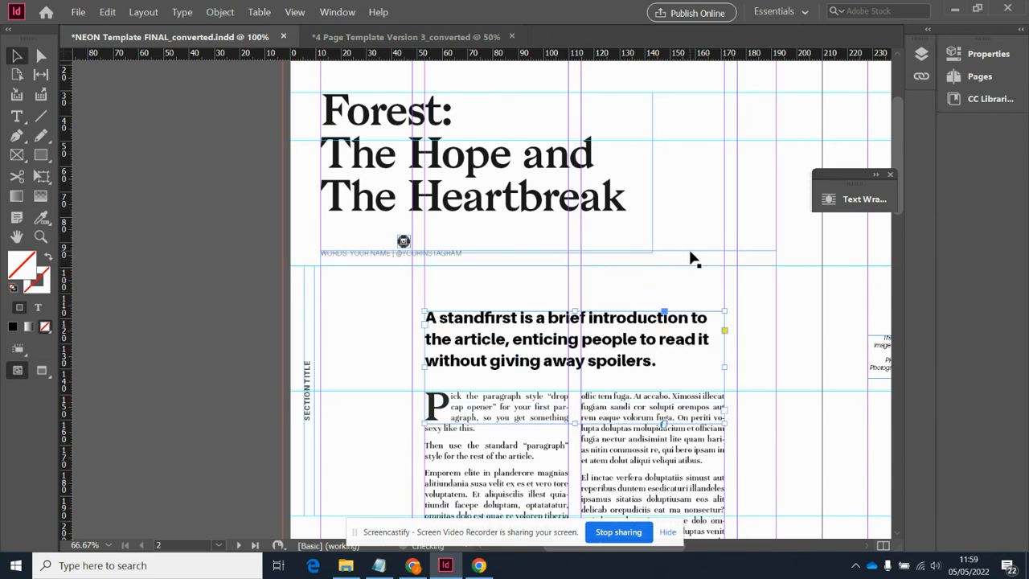
drag(700, 254, 701, 269)
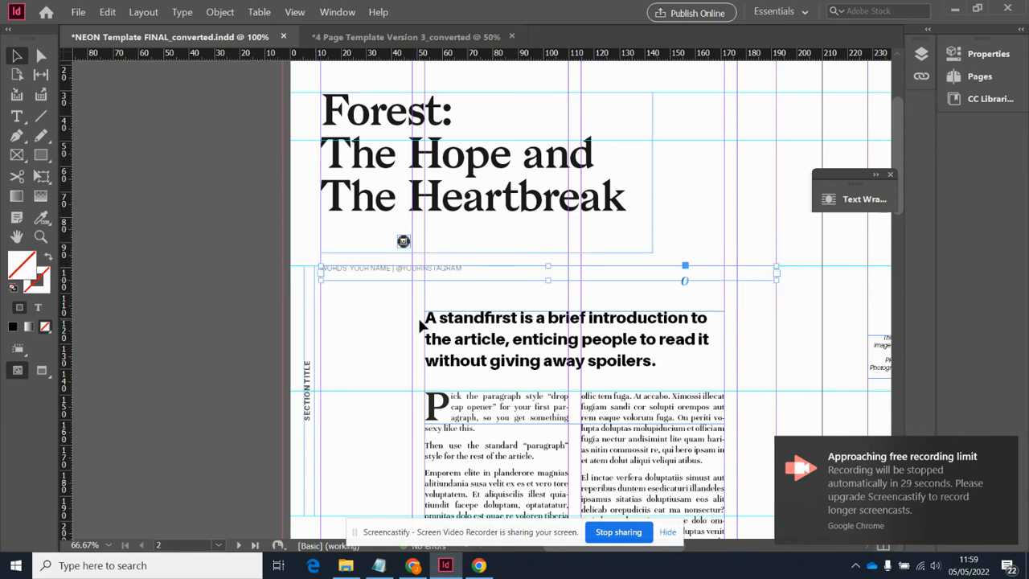
Step: Move the image caption on the right-hand page's inner margin down to line up with the top of the image frame
key(ctrl+minus)
key(ctrl+minus)
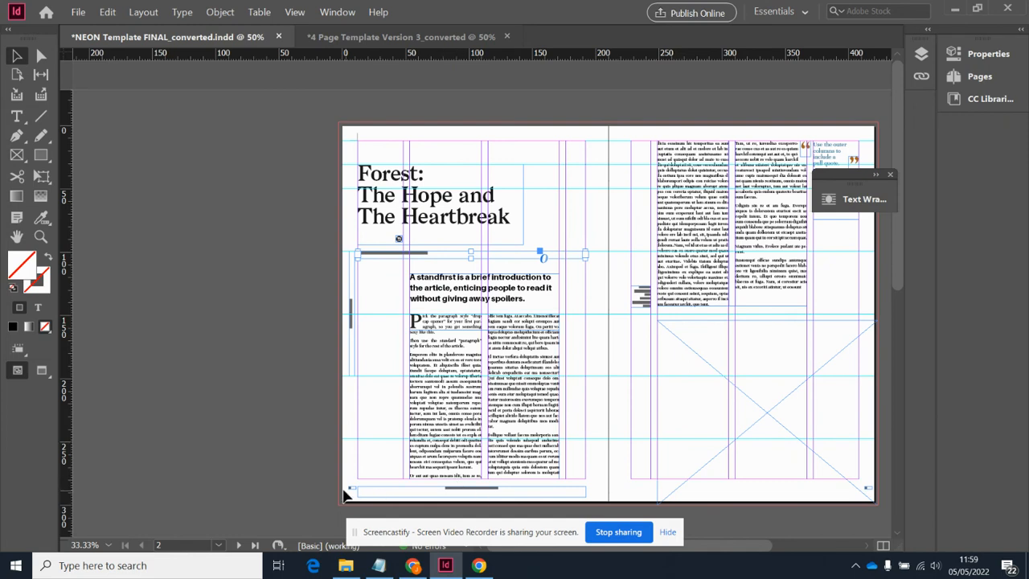
click(645, 300)
drag(645, 299, 646, 331)
Step: Select the right-hand page's two-column body text frame and try to adjust its bottom edge above the image frame
click(756, 389)
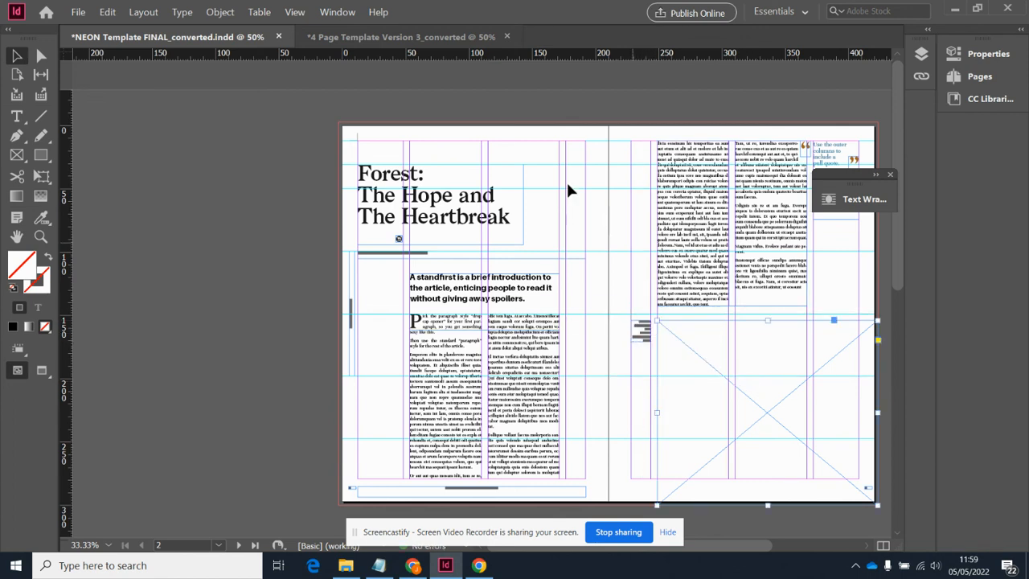
click(758, 211)
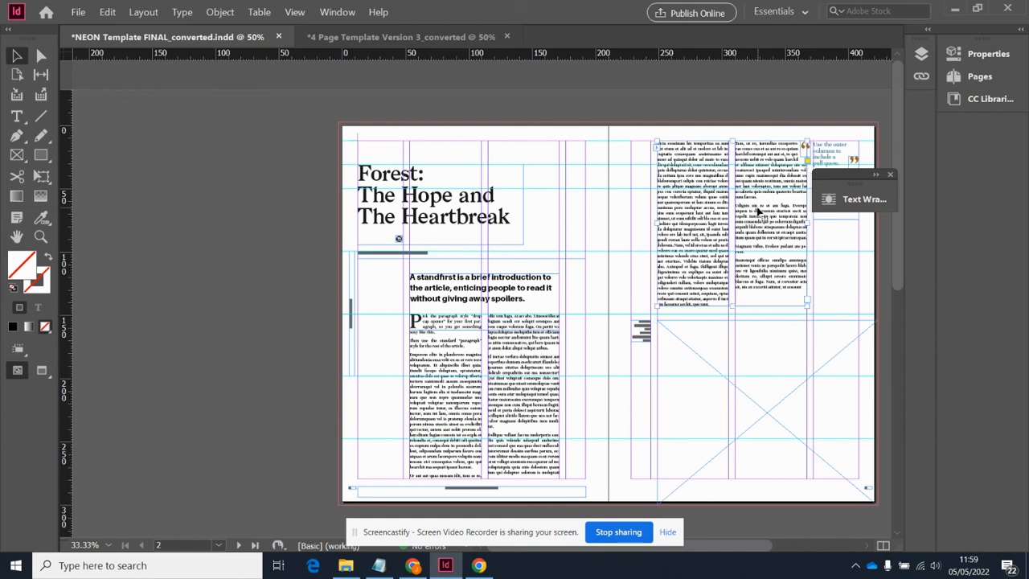
mouse_move(732, 307)
mouse_down()
mouse_move(732, 239)
mouse_move(728, 310)
mouse_up()
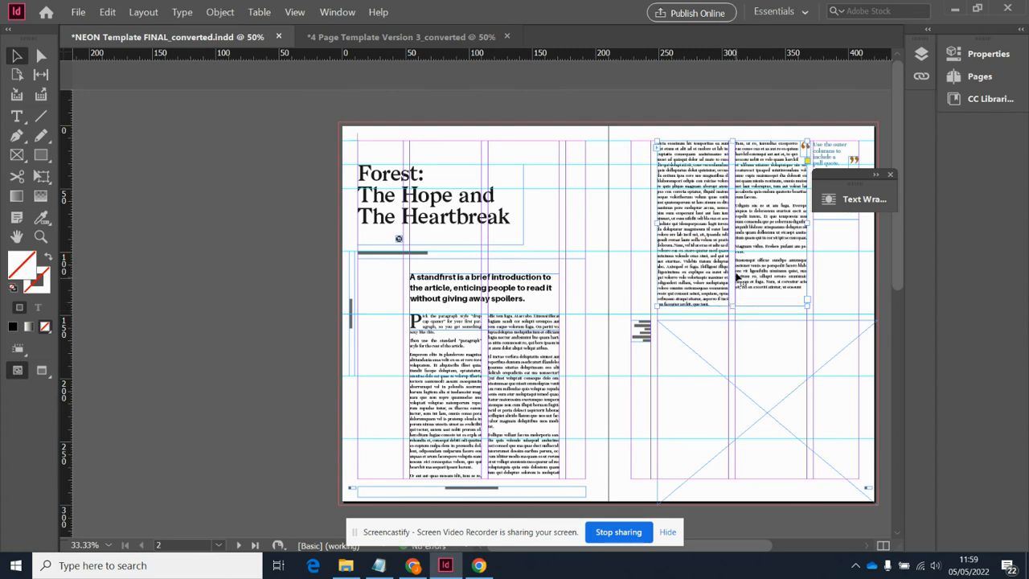